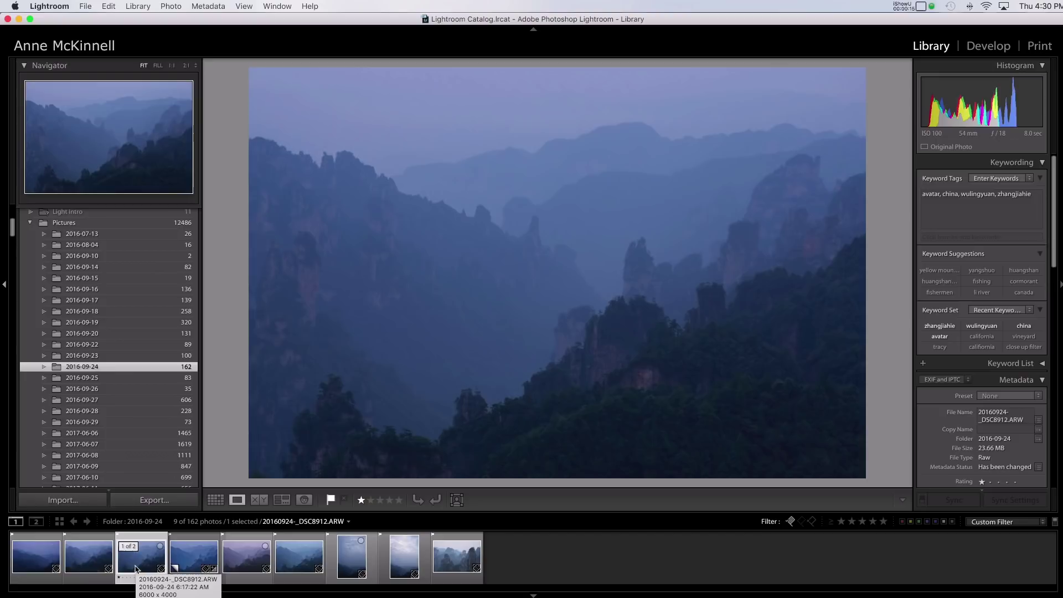
# Send the misty mountain raw 20160924-_DSC8912.arw from Lightroom to Luminar 2018 as its original source file
pyautogui.click(86, 7)
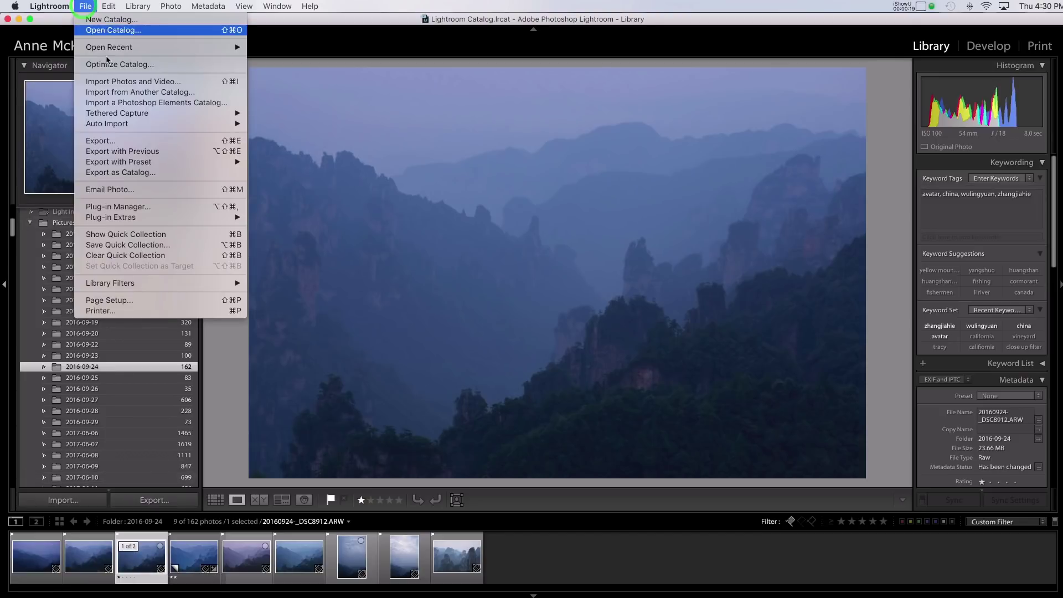
pyautogui.moveTo(149, 165)
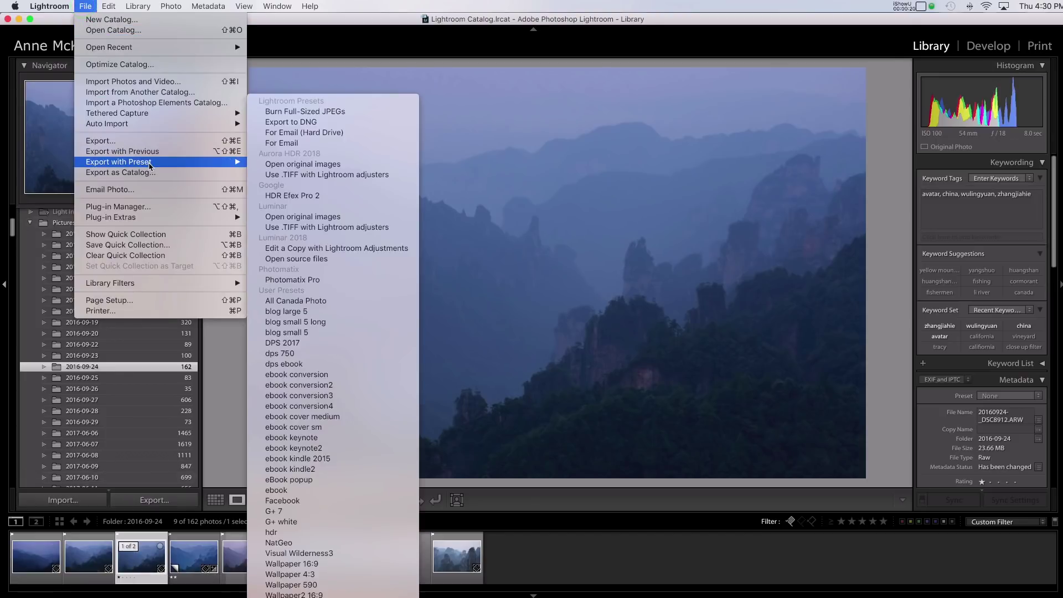
pyautogui.click(309, 259)
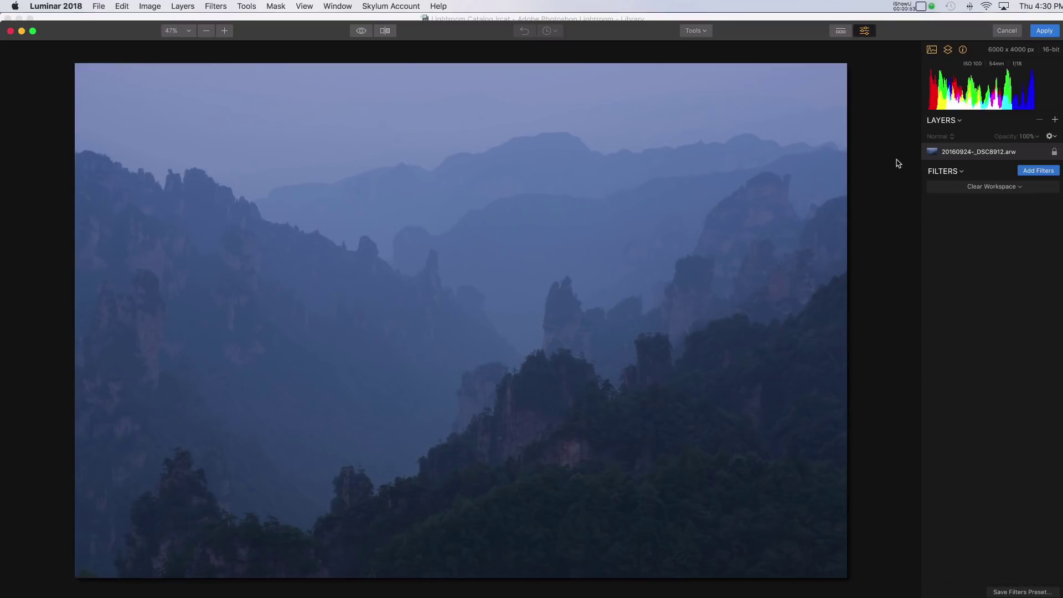
# Open the Filters Catalog to reach RAW Develop under Essential
pyautogui.click(1039, 171)
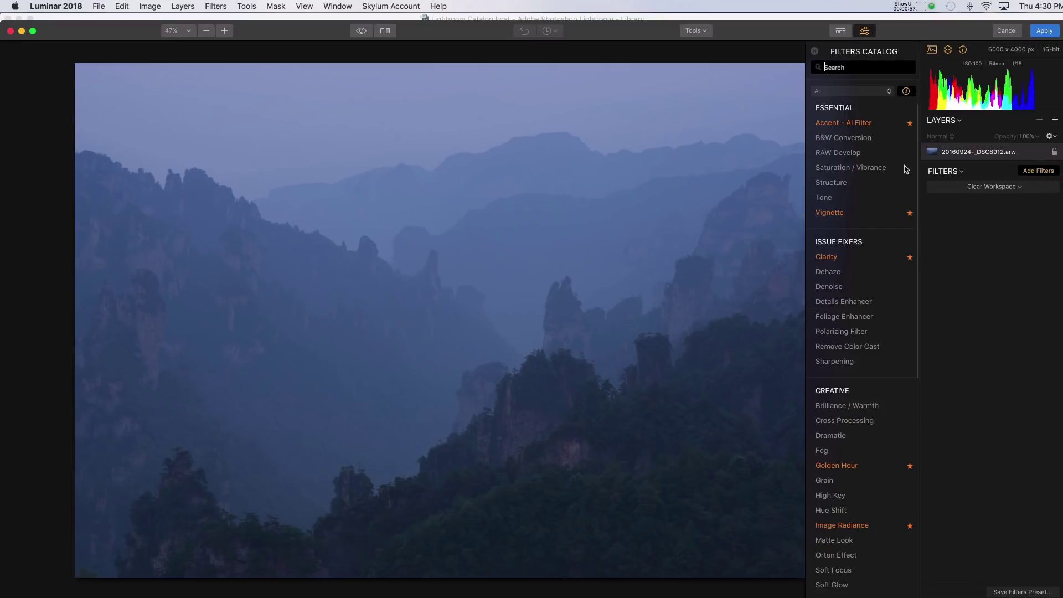
pyautogui.moveTo(830, 158)
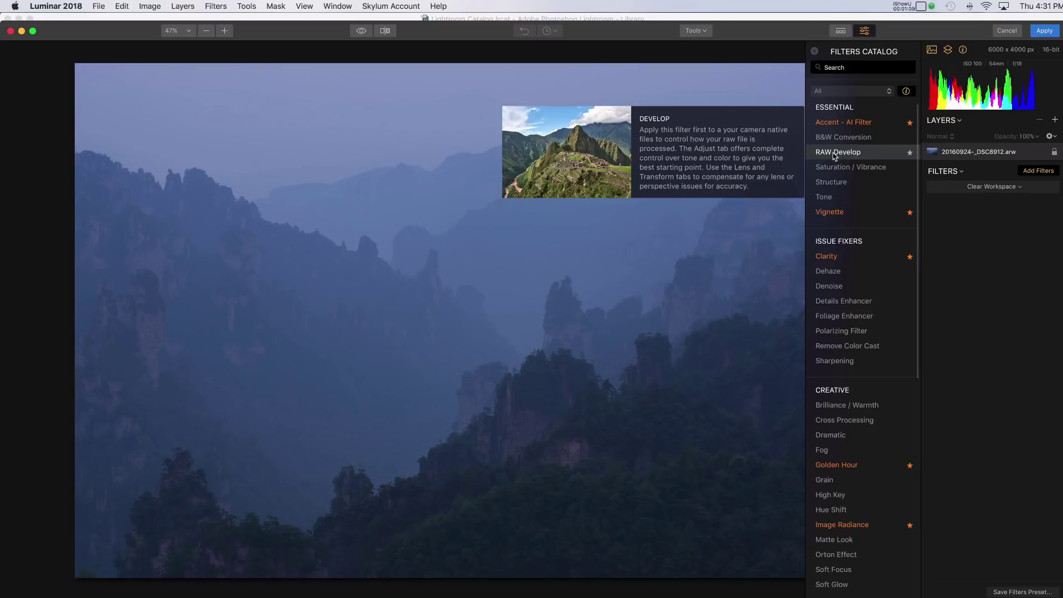
# Add RAW Develop, then test the Lens Distortion slider before settling at -14
pyautogui.click(835, 155)
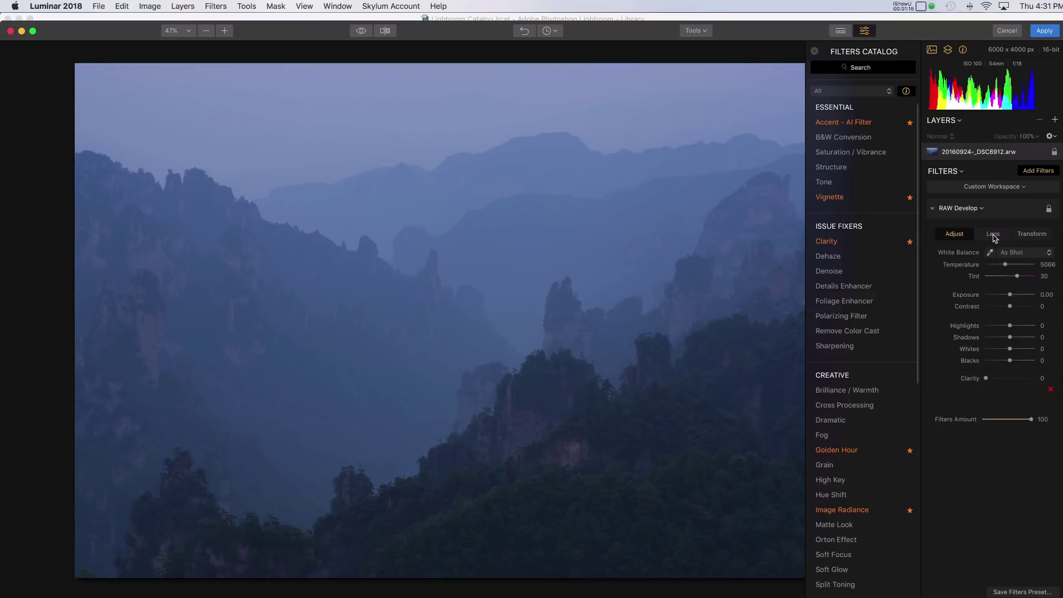
pyautogui.click(994, 236)
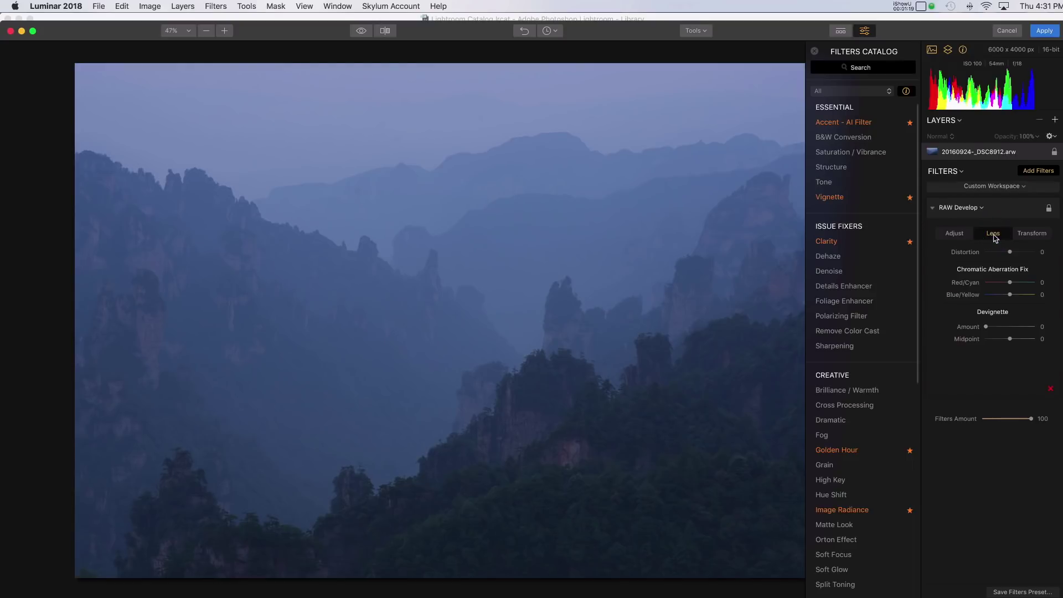
pyautogui.moveTo(966, 256)
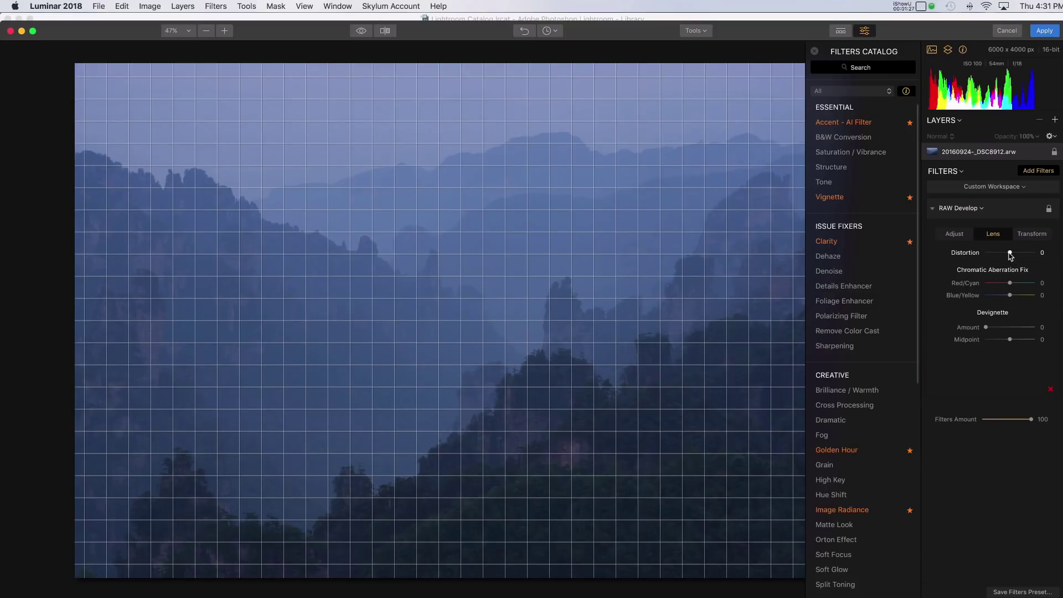
pyautogui.moveTo(1010, 255); pyautogui.dragTo(990, 260)
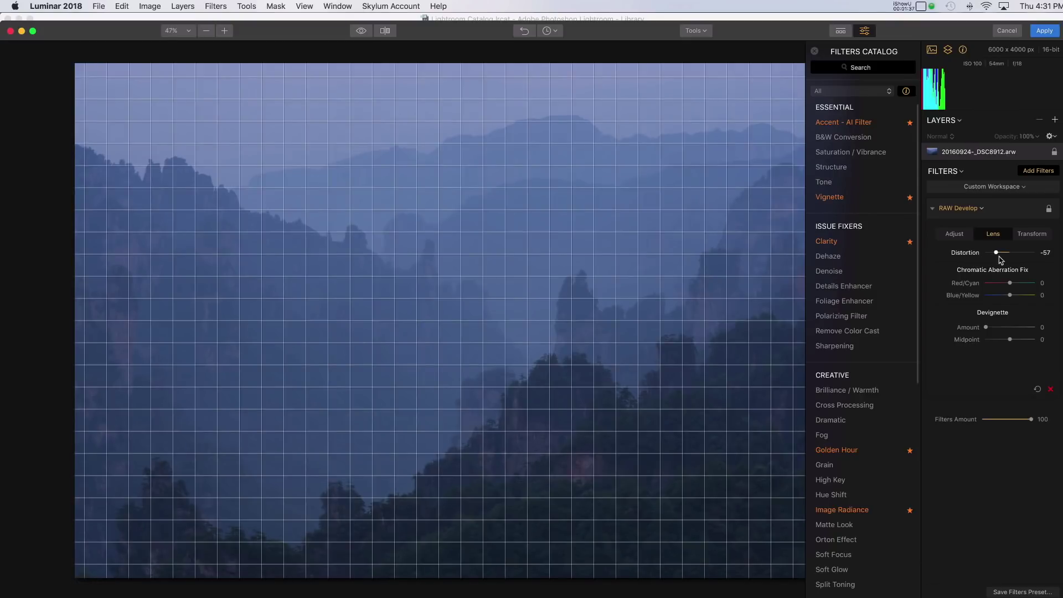
pyautogui.moveTo(996, 253); pyautogui.dragTo(1008, 255)
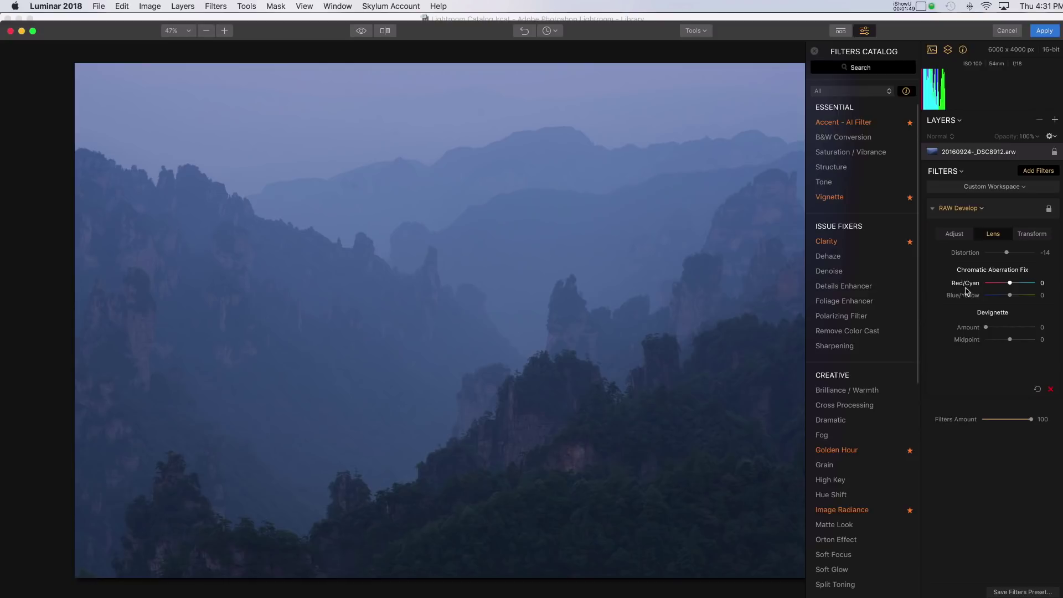
# Set Chromatic Aberration Fix to Red/Cyan -62 and Blue/Yellow 44
pyautogui.click(997, 285)
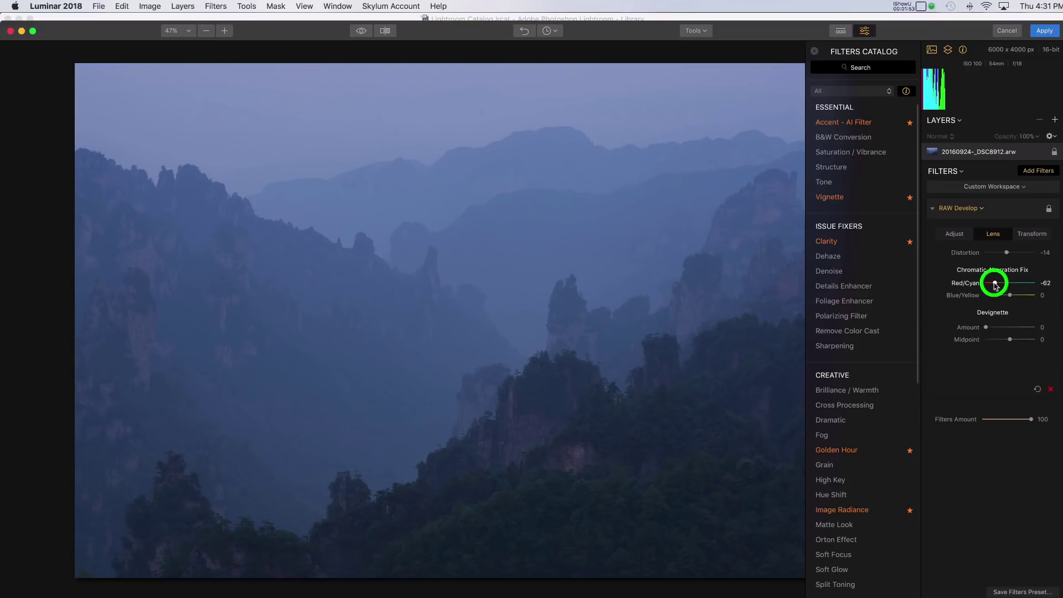
pyautogui.moveTo(1010, 295); pyautogui.dragTo(1020, 294)
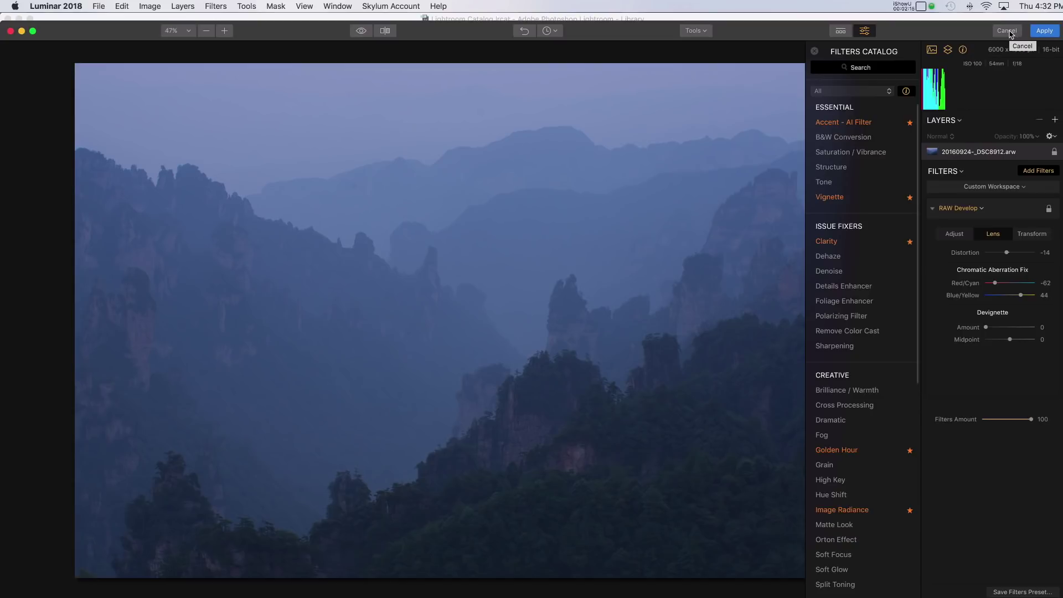
# Cancel the mountain edits and open beach raw 20161202-_DSC9771.arw in Luminar 2018 as the source file
pyautogui.click(1009, 31)
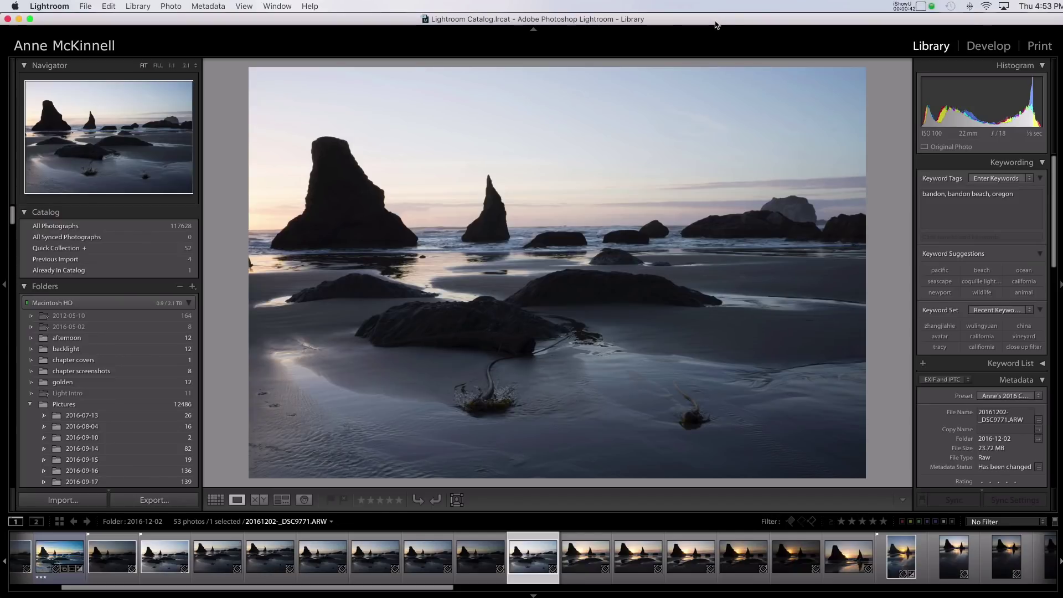
pyautogui.click(85, 8)
pyautogui.moveTo(145, 164)
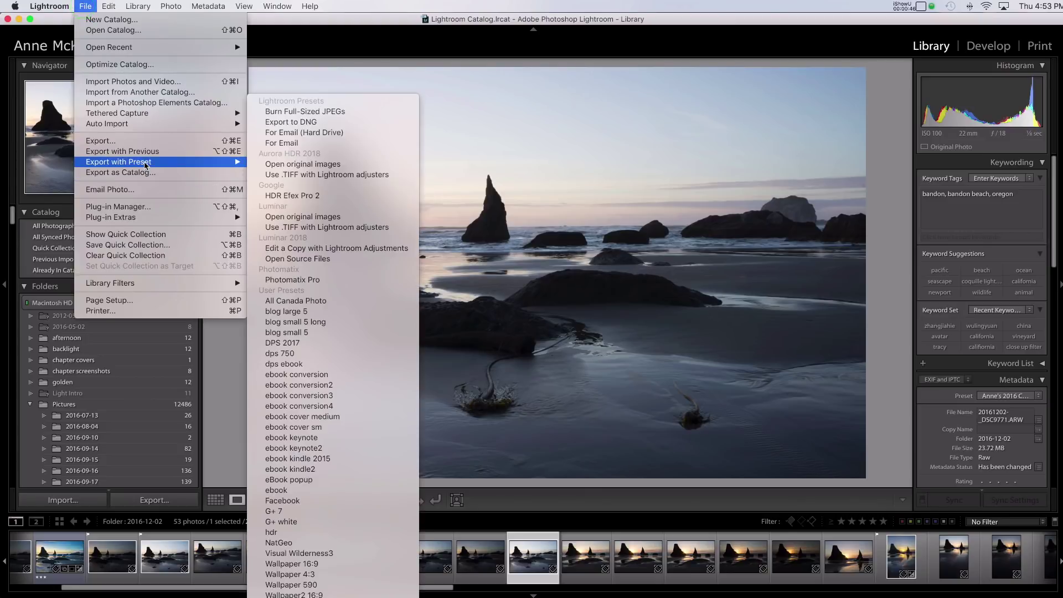
pyautogui.click(321, 259)
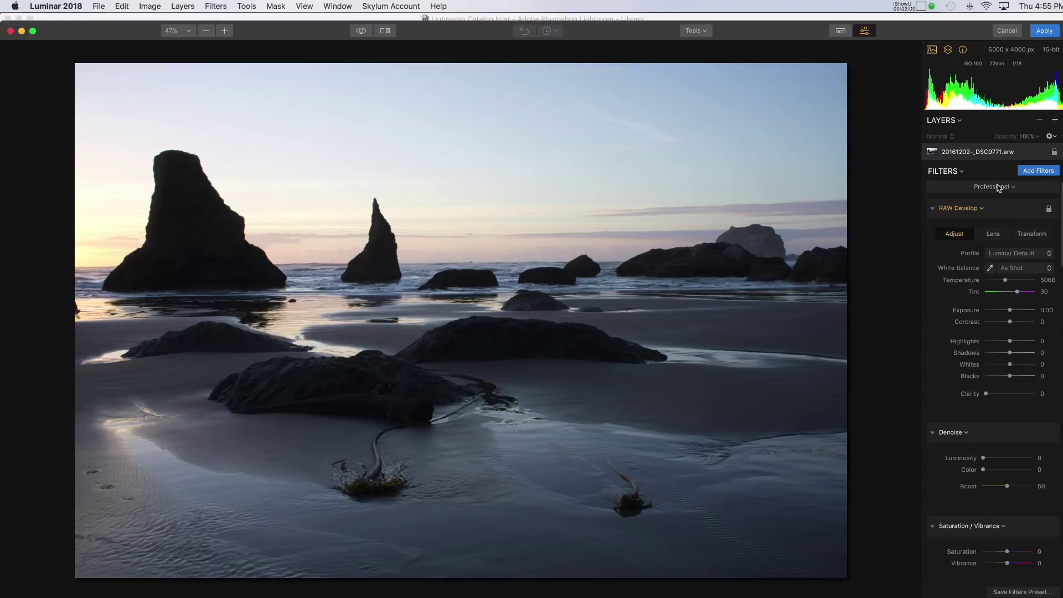
# Clear the filter workspace, then switch to the Professional workspace with RAW Develop, Denoise and Saturation/Vibrance
pyautogui.click(1005, 190)
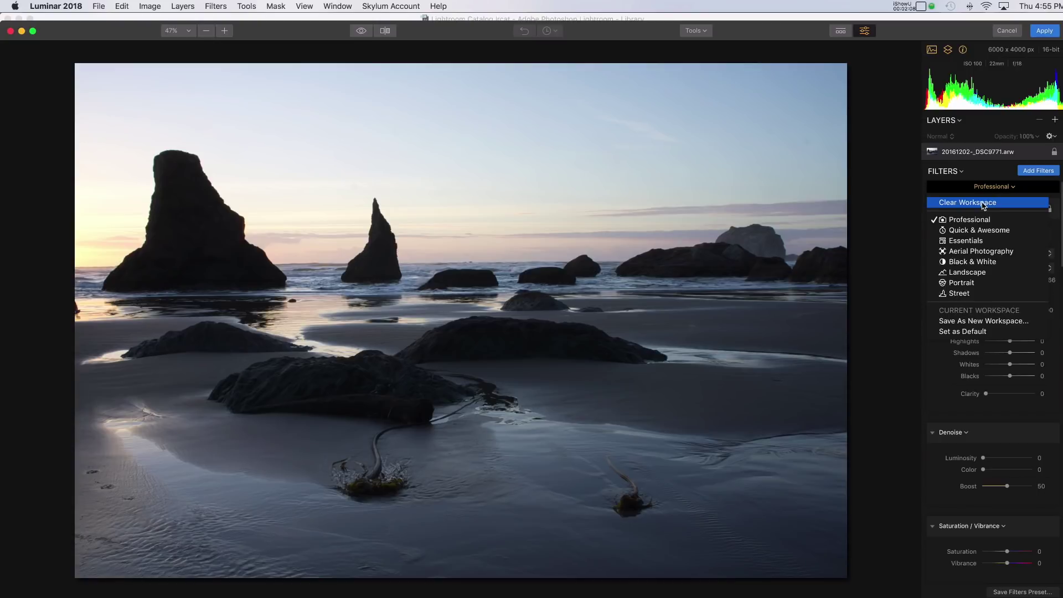
pyautogui.click(983, 205)
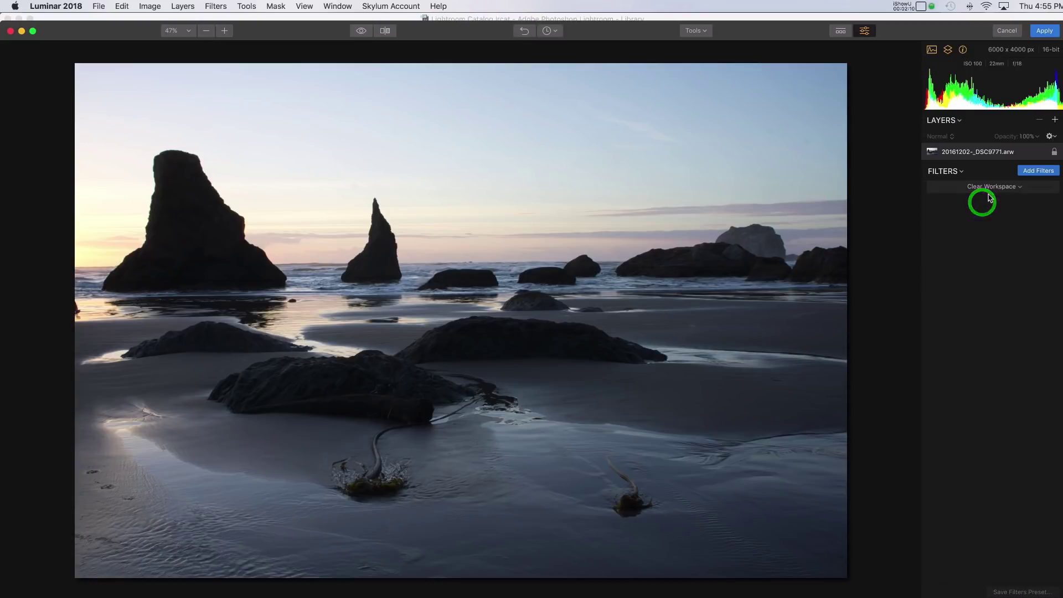
pyautogui.click(1039, 171)
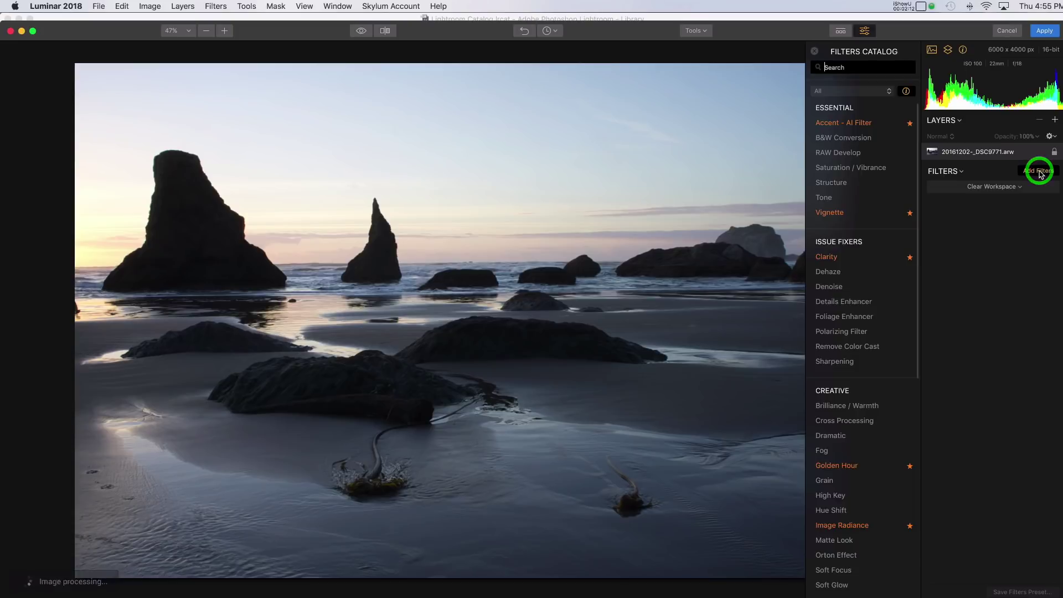
pyautogui.click(1040, 173)
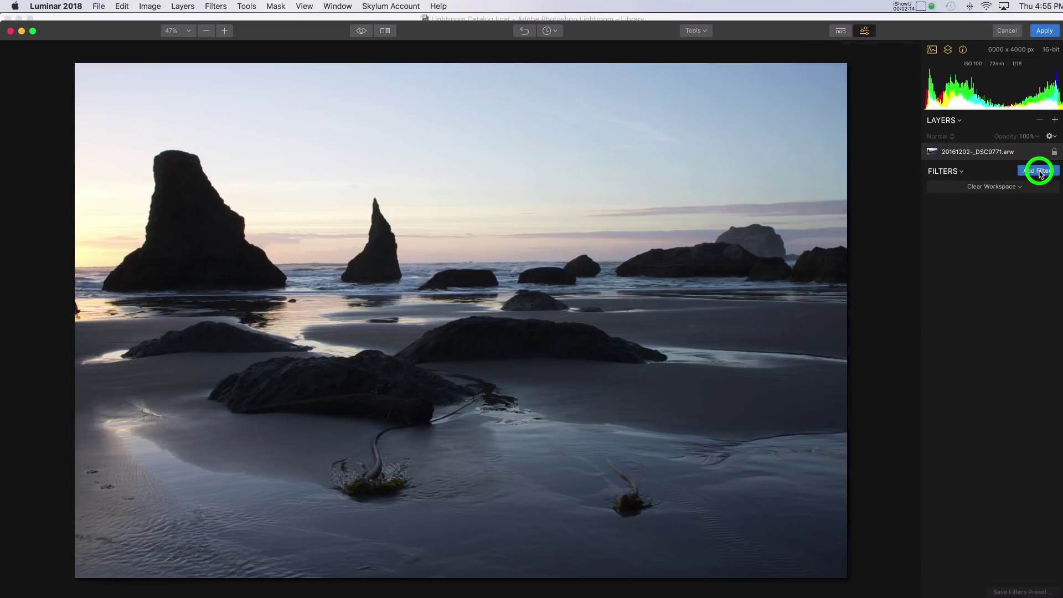
pyautogui.click(1001, 188)
pyautogui.click(970, 219)
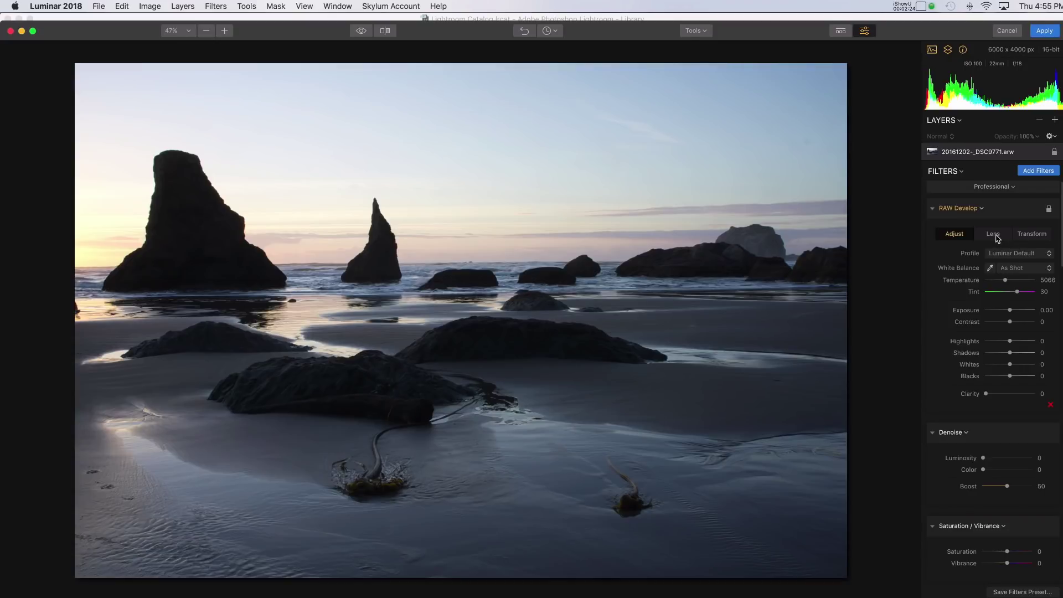
# In RAW Develop's Lens settings, check Lens Distortion under Auto Corrections
pyautogui.click(997, 239)
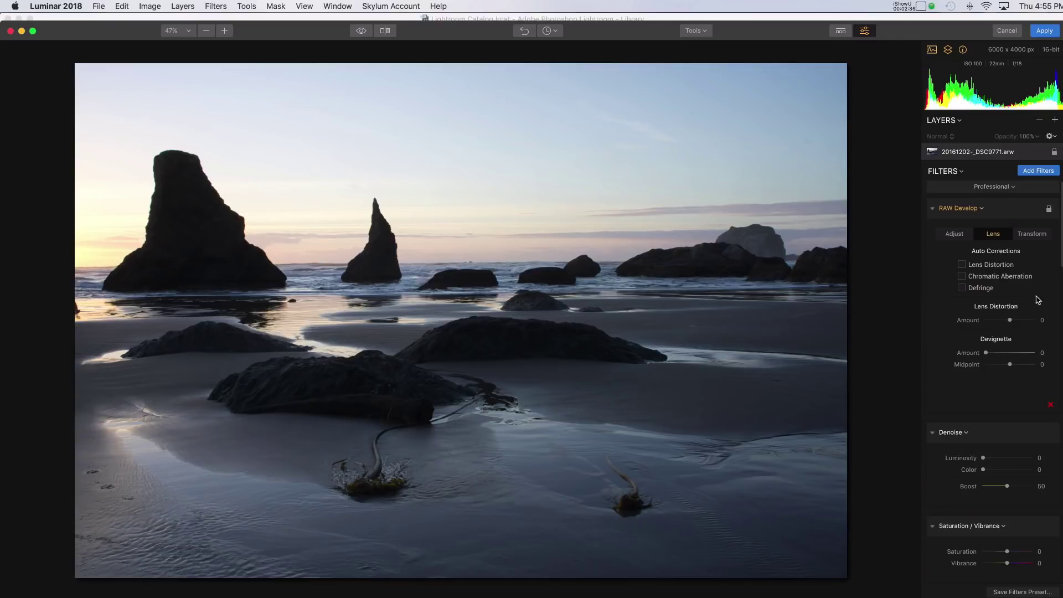
pyautogui.moveTo(1012, 326)
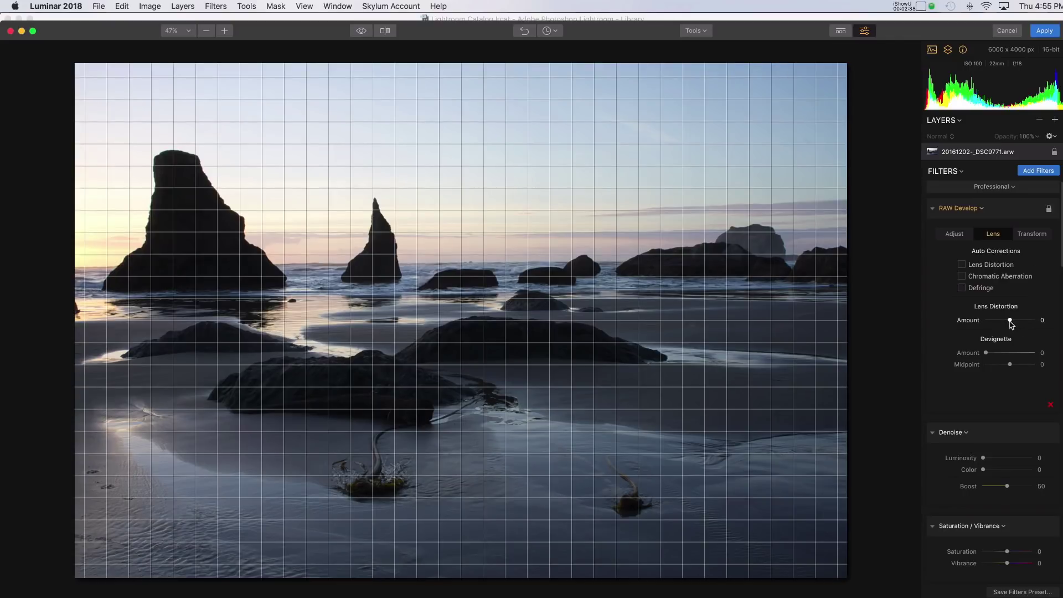
pyautogui.click(962, 265)
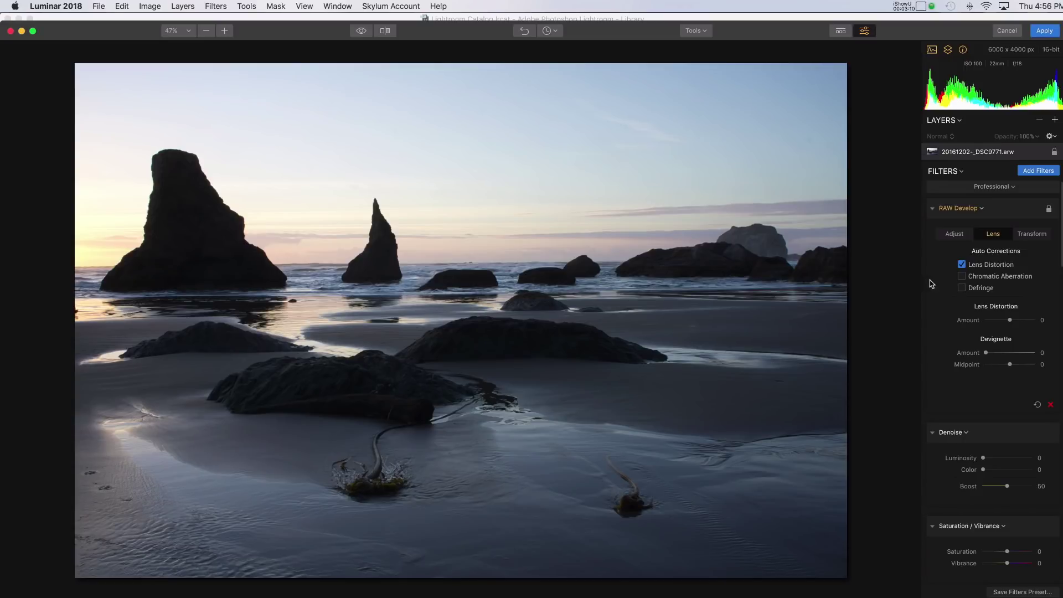
# Zoom to 100% and pan until both tall sea stacks fill the view
pyautogui.click(224, 31)
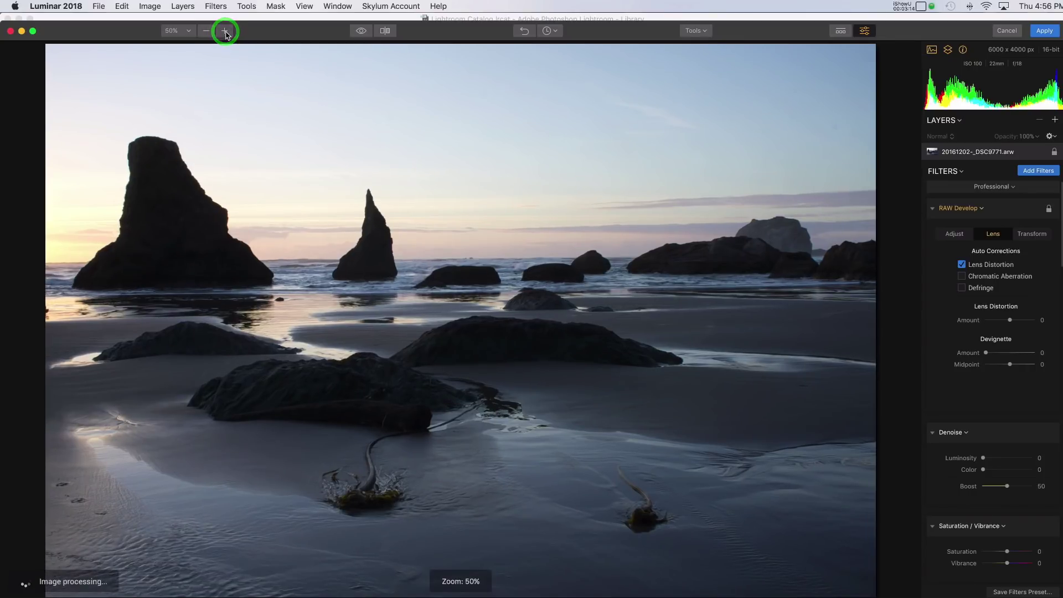
pyautogui.click(225, 31)
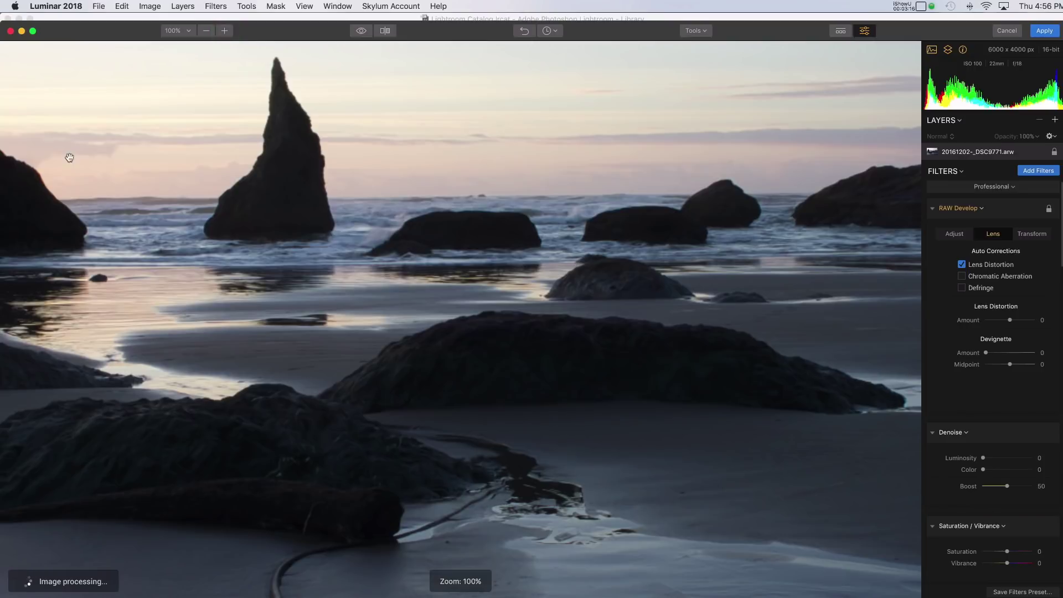
pyautogui.moveTo(64, 182); pyautogui.dragTo(404, 360)
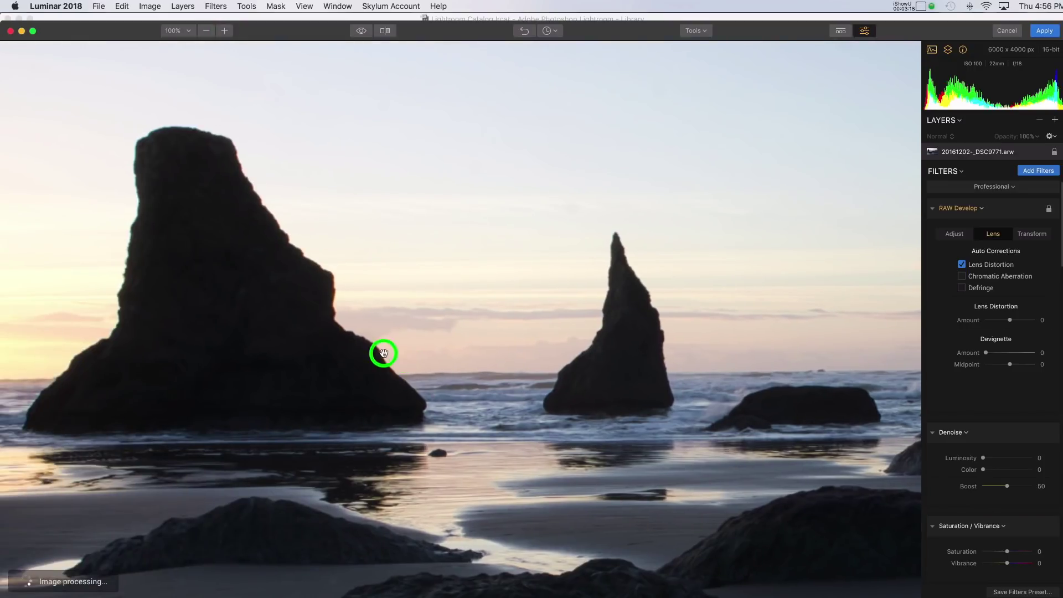
pyautogui.moveTo(198, 306); pyautogui.dragTo(258, 315)
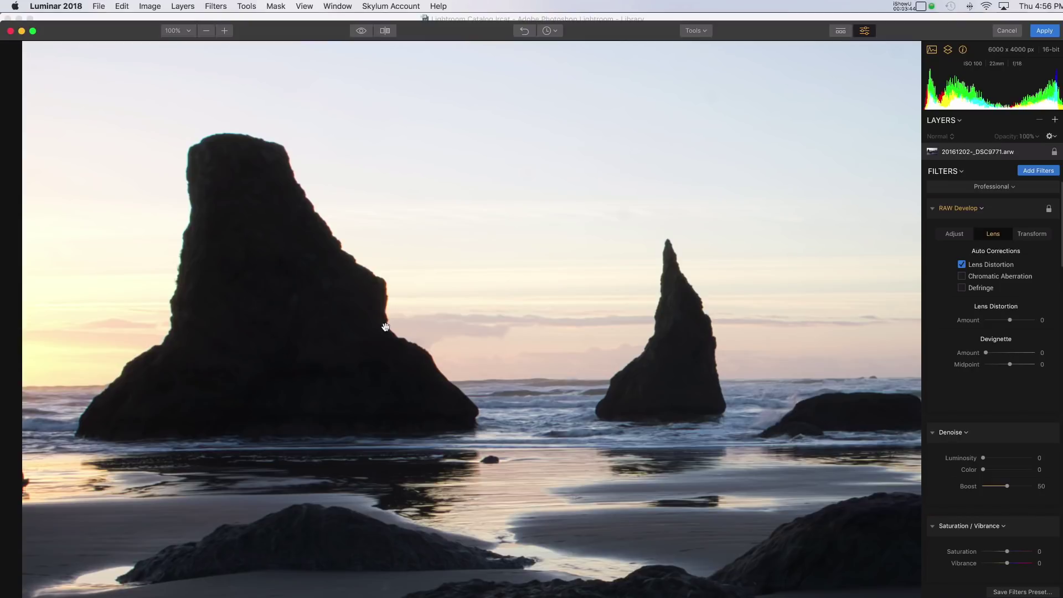
# Check Chromatic Aberration under Auto Corrections, leaving Defringe off
pyautogui.click(964, 278)
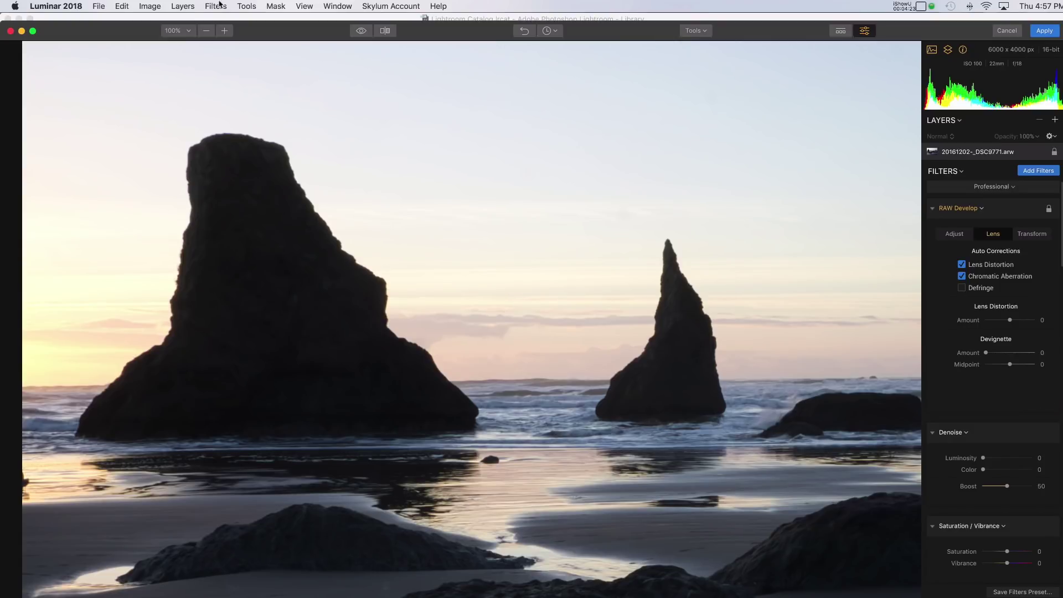
# Zoom out to 50% and show RAW Develop's Adjust settings with the Luminar Default profile
pyautogui.click(206, 32)
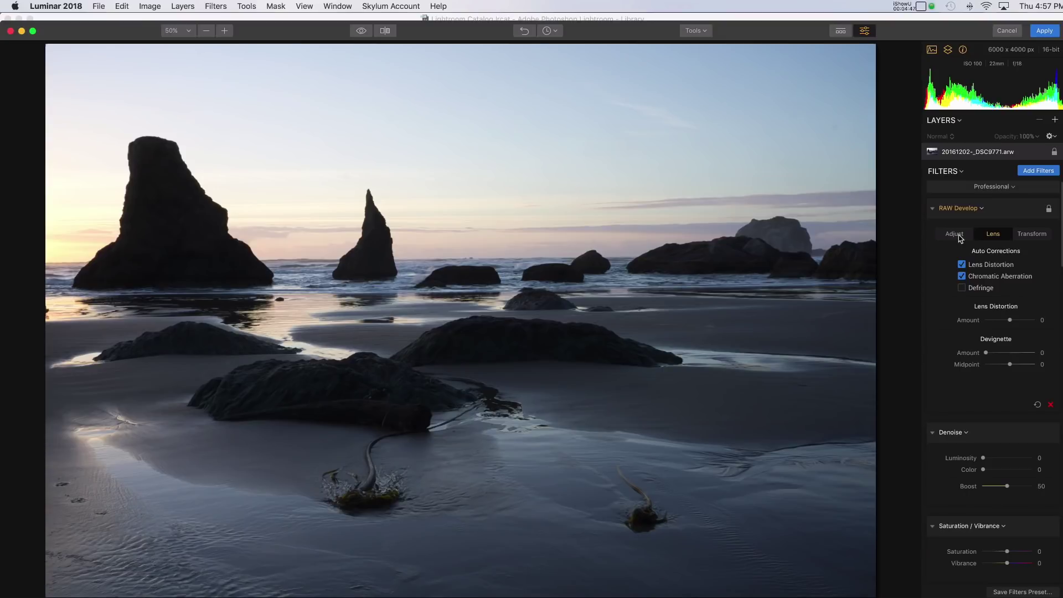
pyautogui.click(954, 235)
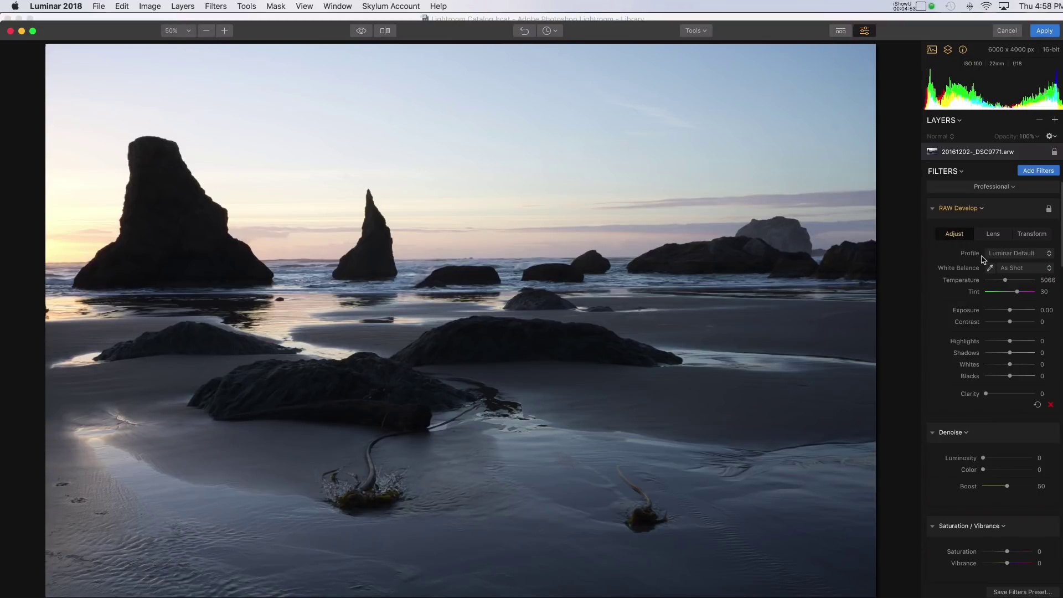
# Preview the Camera Landscape profile, then set the RAW Develop profile to Camera Deep
pyautogui.click(1046, 256)
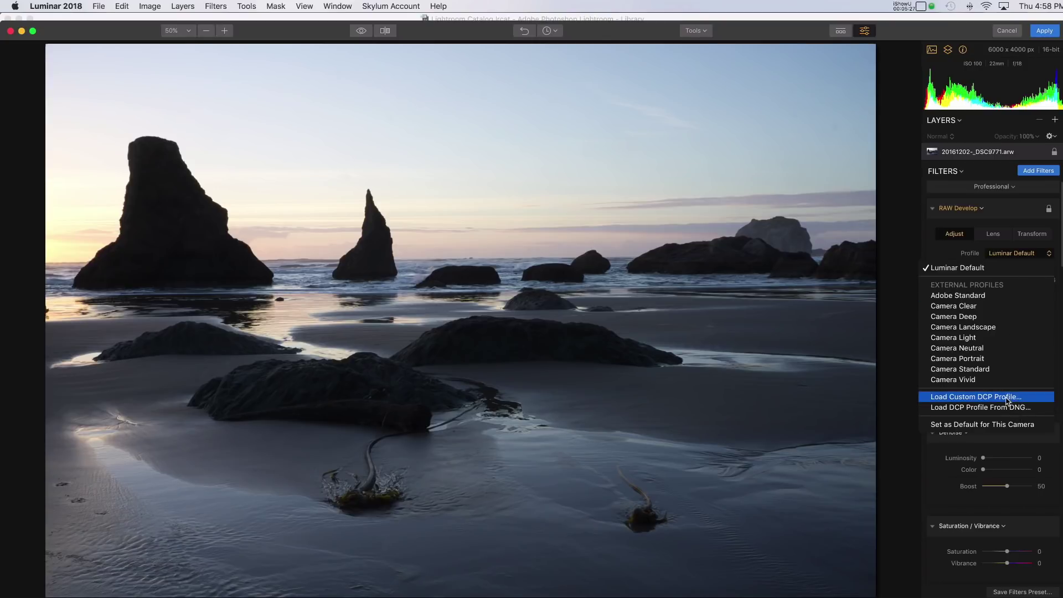
pyautogui.click(954, 327)
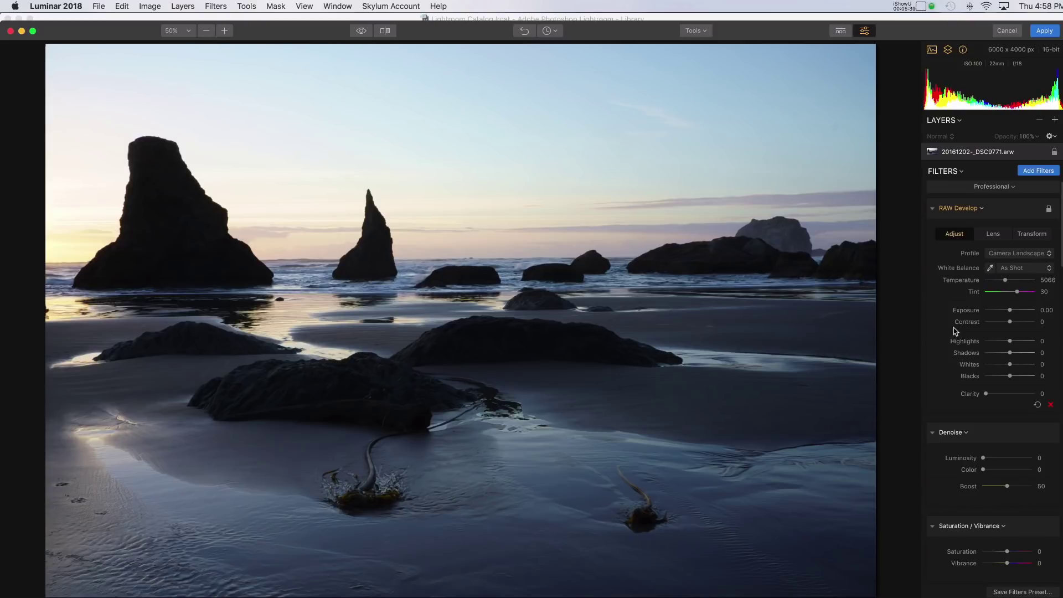
pyautogui.click(1031, 253)
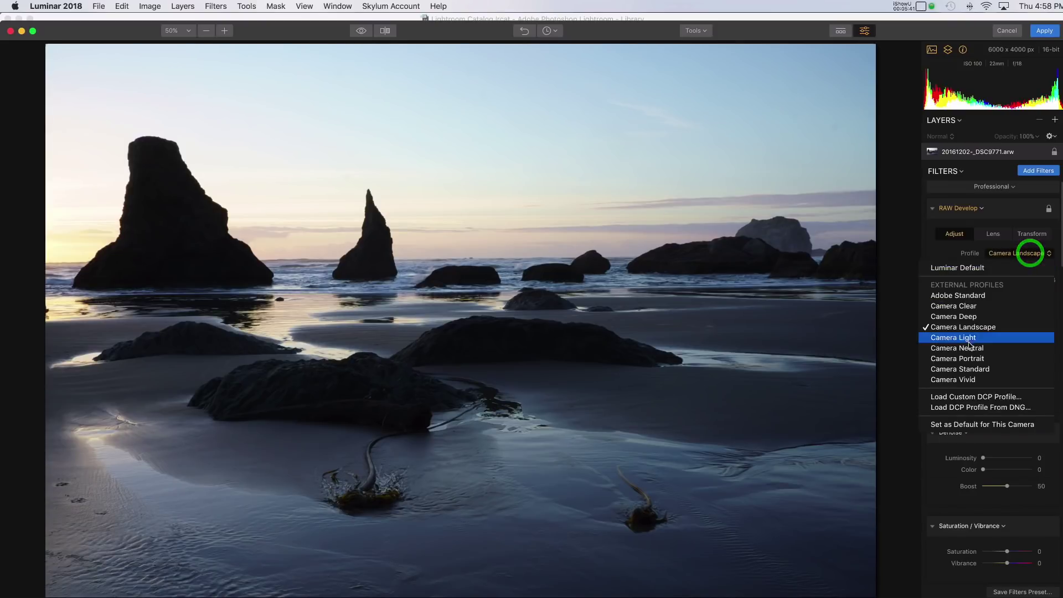
pyautogui.click(967, 316)
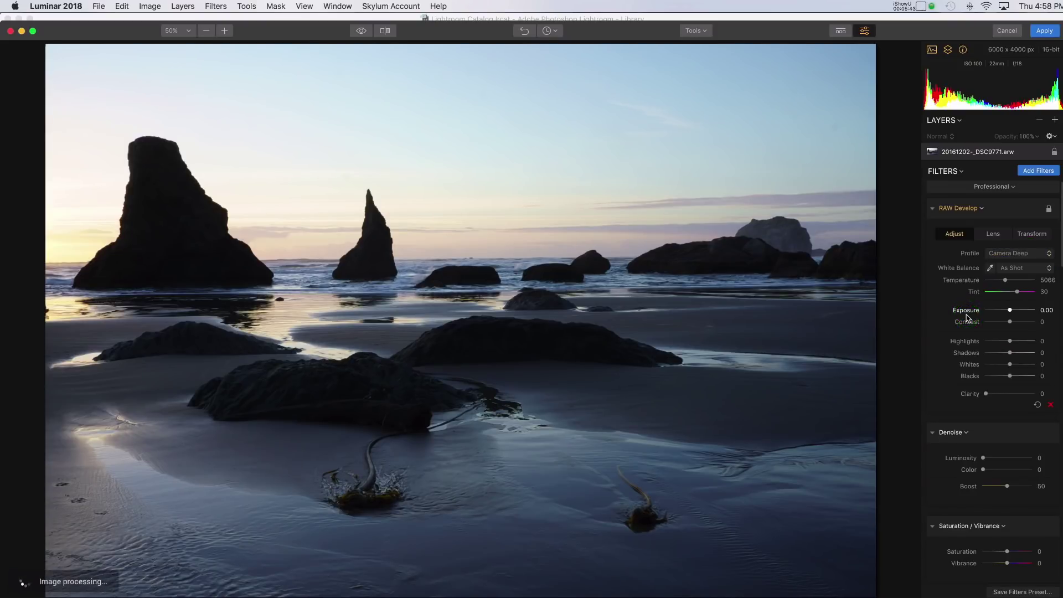